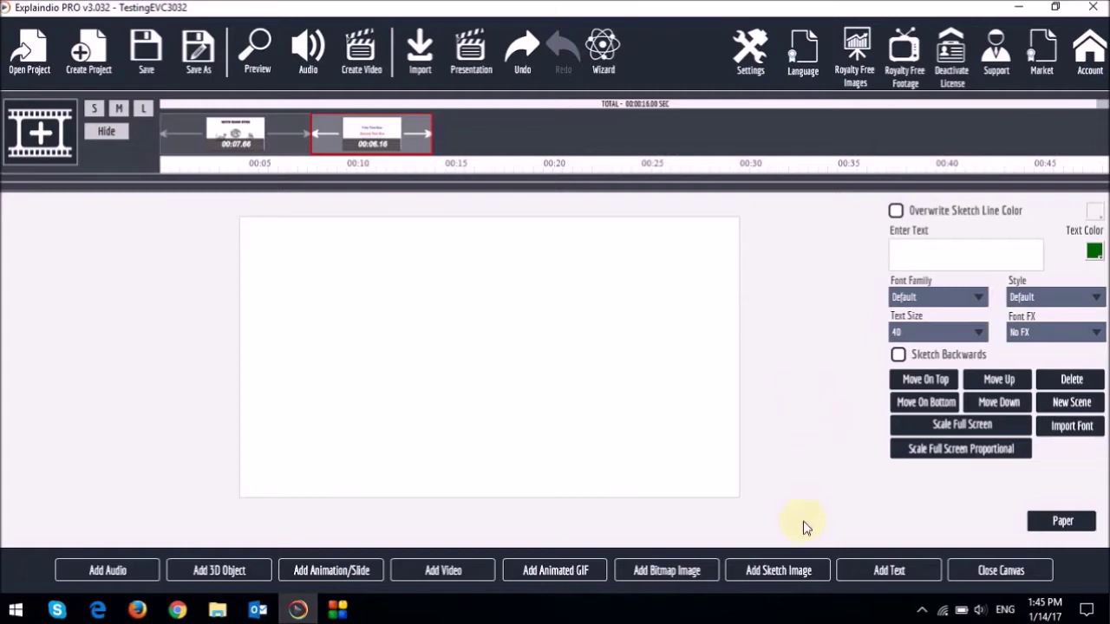
- Add the Business 2 globe sketch, then the handshake sketch placed below the globe
left_click(793, 570)
left_click(256, 276)
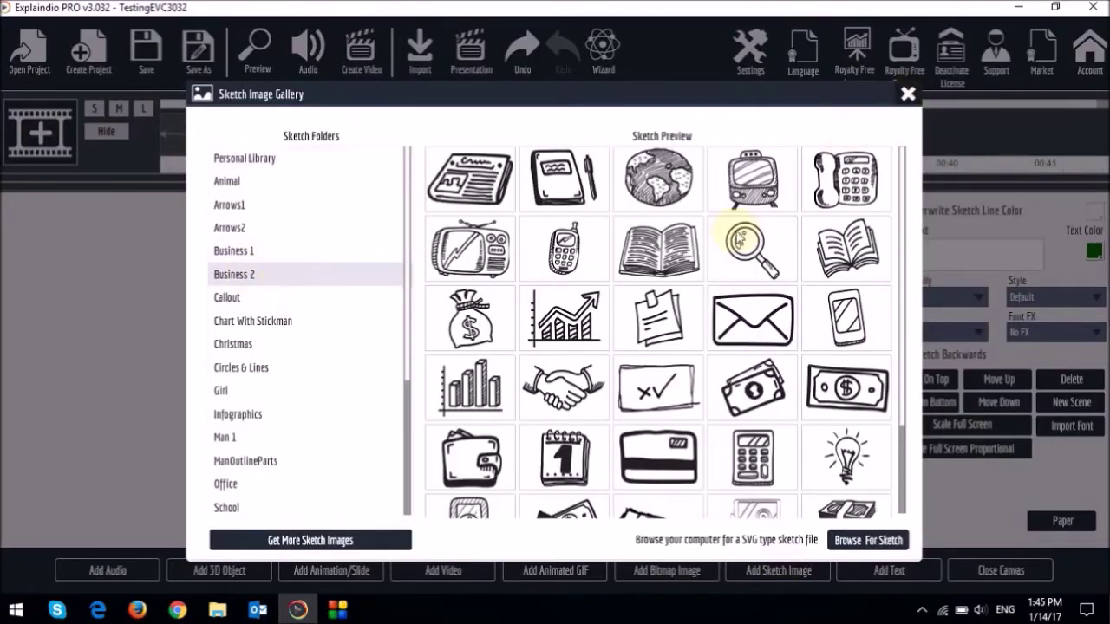
left_click(652, 180)
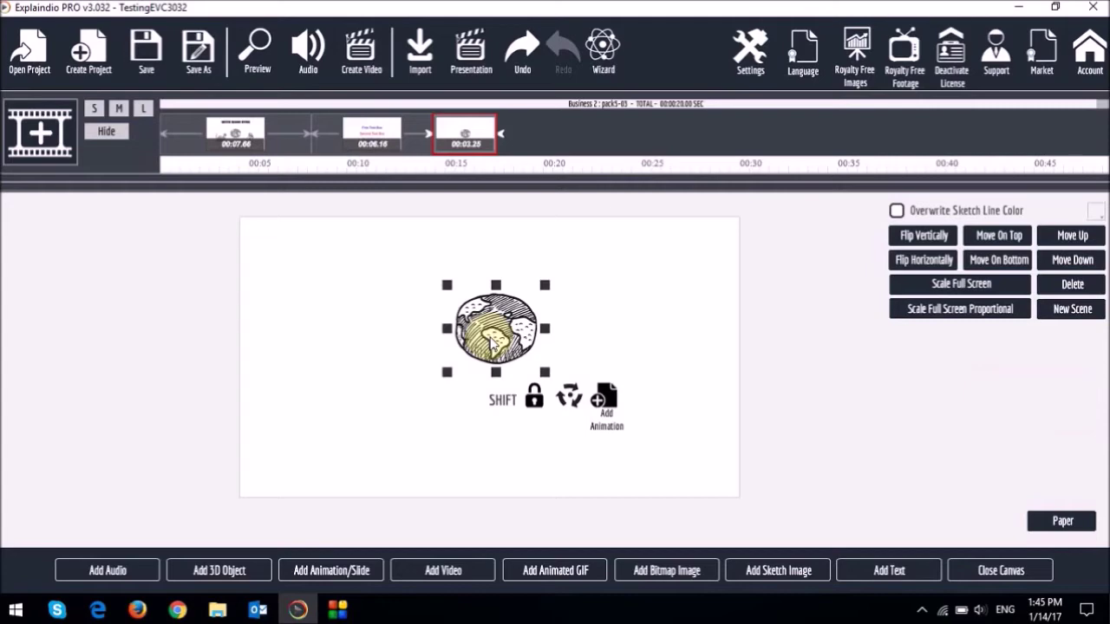
left_click(776, 570)
left_click(251, 276)
left_click(557, 389)
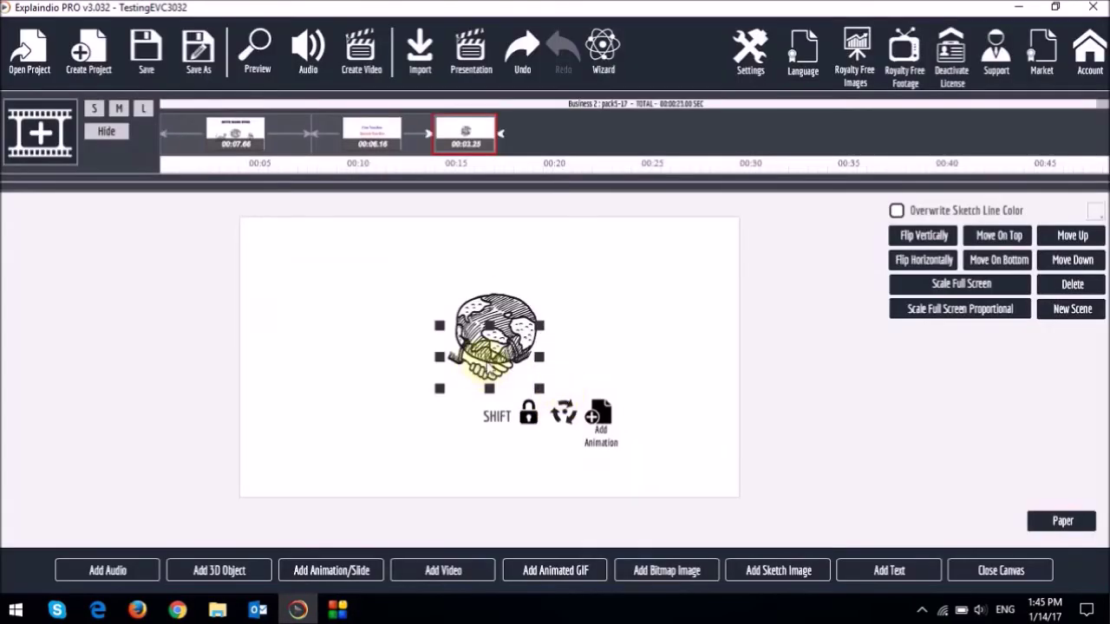
left_click_drag(488, 369, 496, 438)
- Add the bar chart sketch left of the globe and the money bag sketch on the right
left_click(778, 569)
left_click(251, 276)
left_click(566, 319)
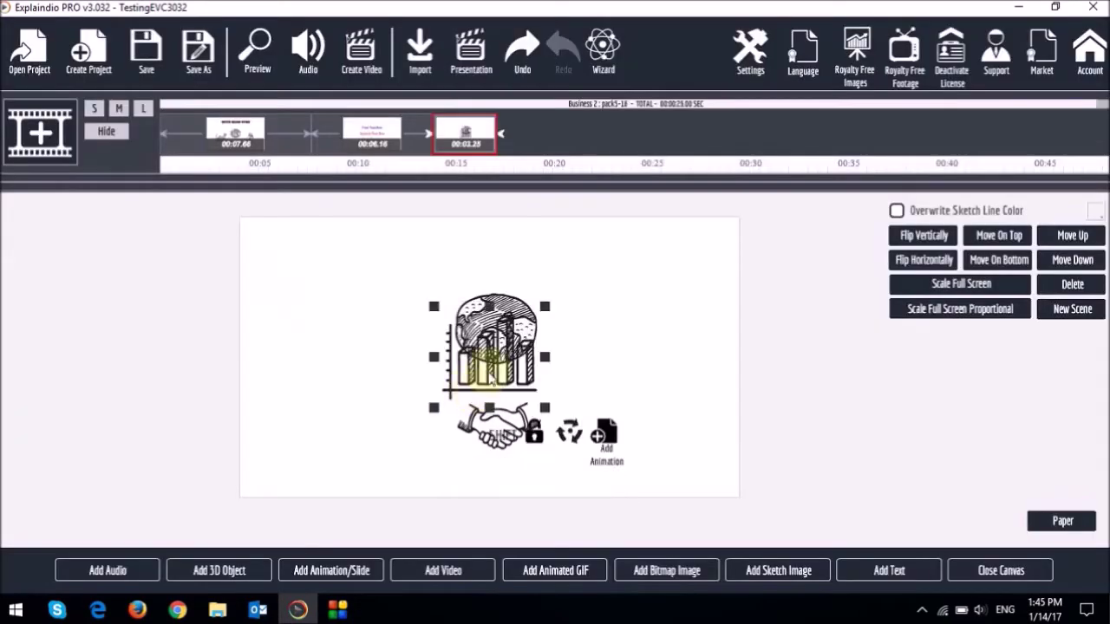
left_click_drag(492, 379, 369, 400)
left_click_drag(520, 425, 496, 437)
left_click(779, 570)
left_click(252, 275)
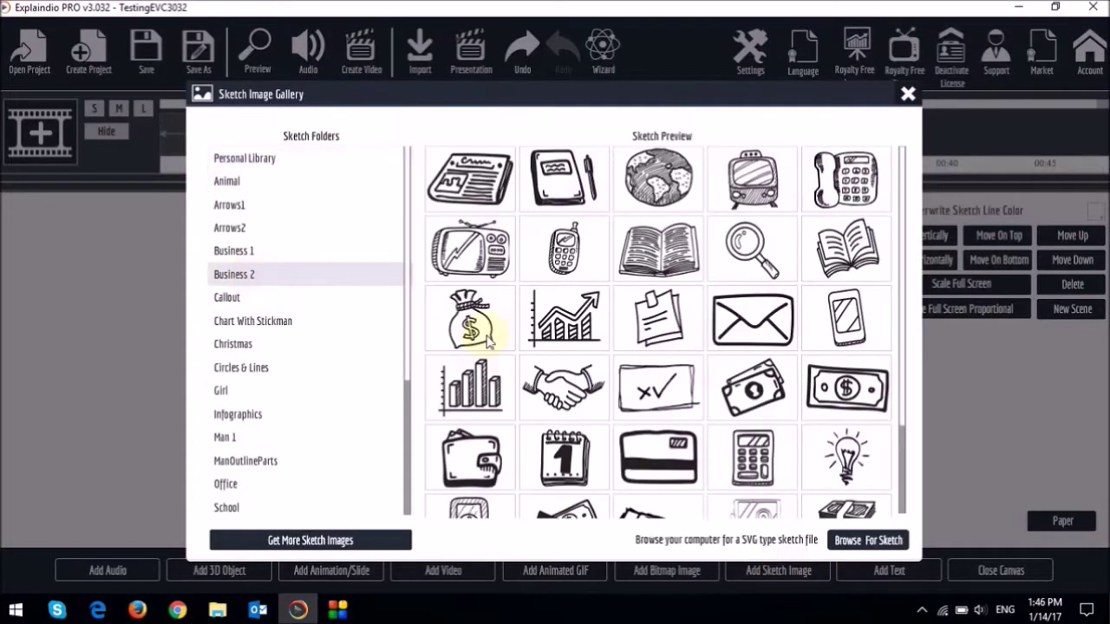
left_click(488, 341)
mouse_move(612, 459)
left_mouse_down()
mouse_move(620, 386)
mouse_move(618, 407)
mouse_move(631, 391)
left_mouse_up()
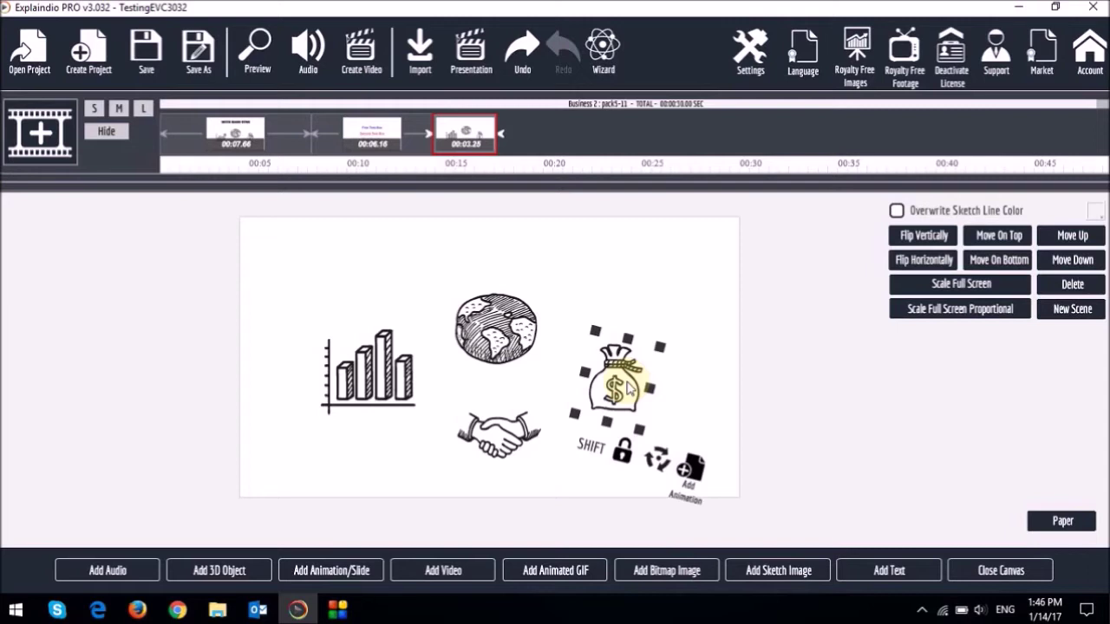
- Expand the timeline to show the four sketch layers and move the 00:03.25 scene first
left_click(93, 109)
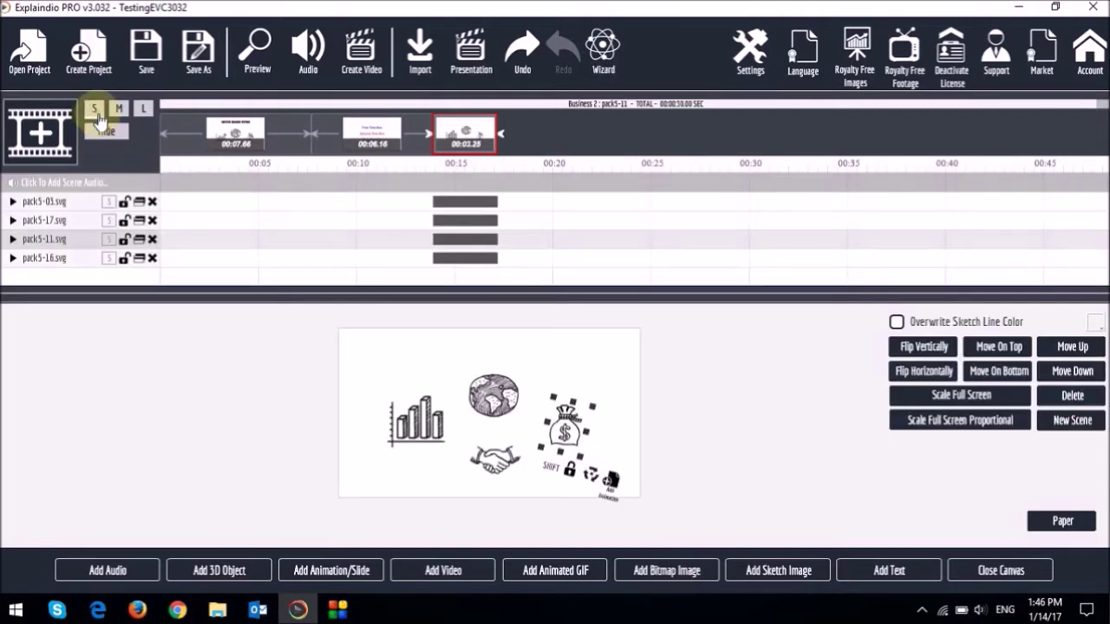
left_click_drag(459, 130, 178, 149)
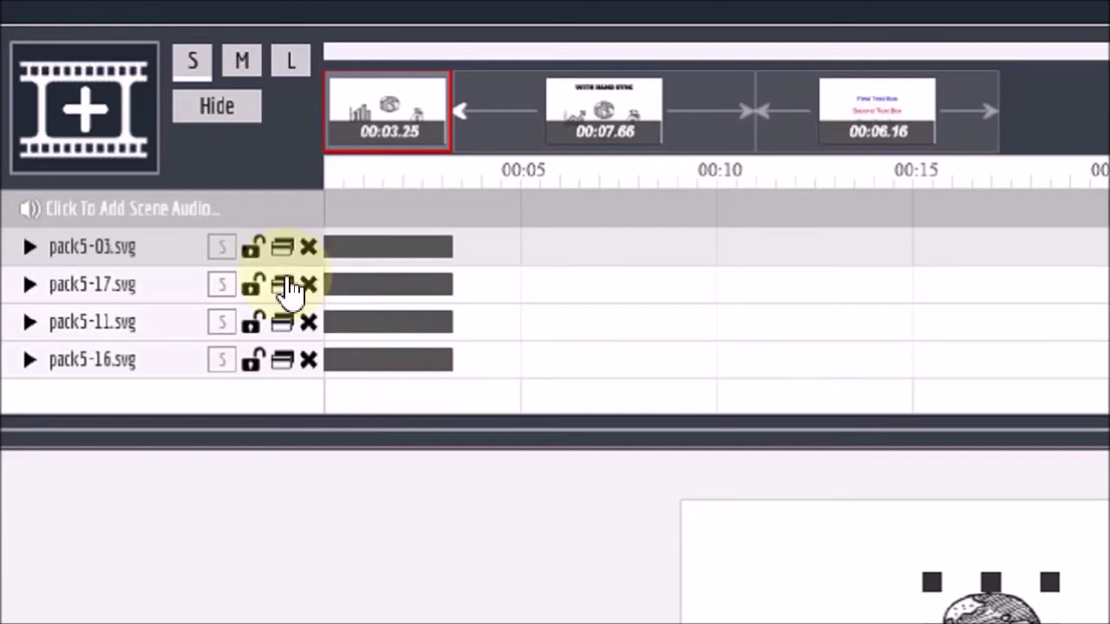
- Hand-sync pack5-17, pack5-11 and pack5-16 in sequence, making the scene 00:11.62, then close the canvas
left_click(222, 286)
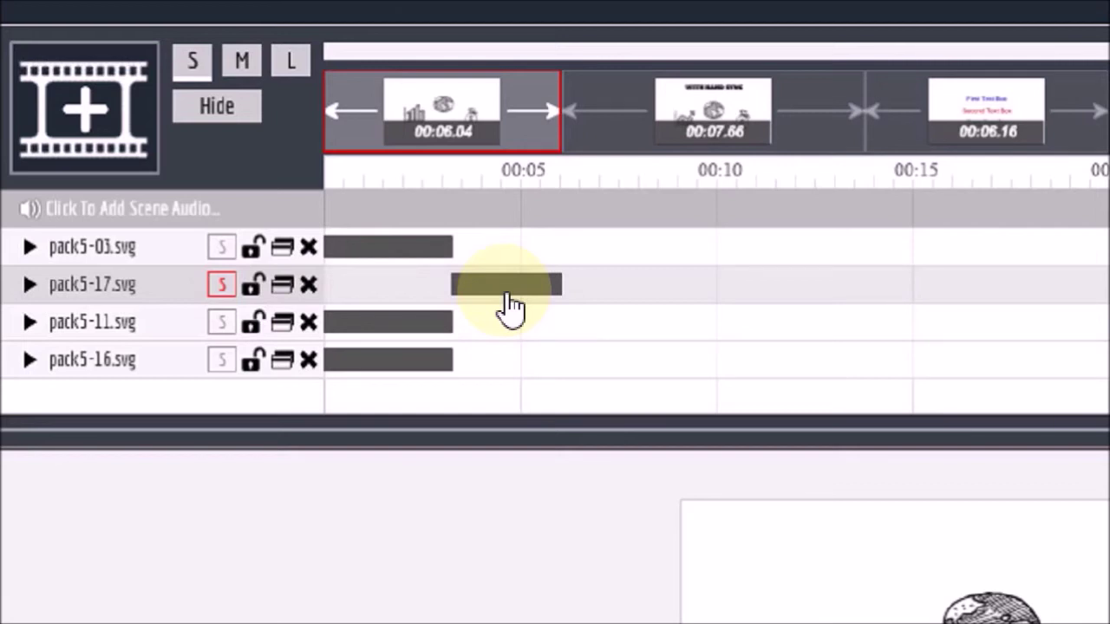
left_click(222, 323)
left_click(222, 360)
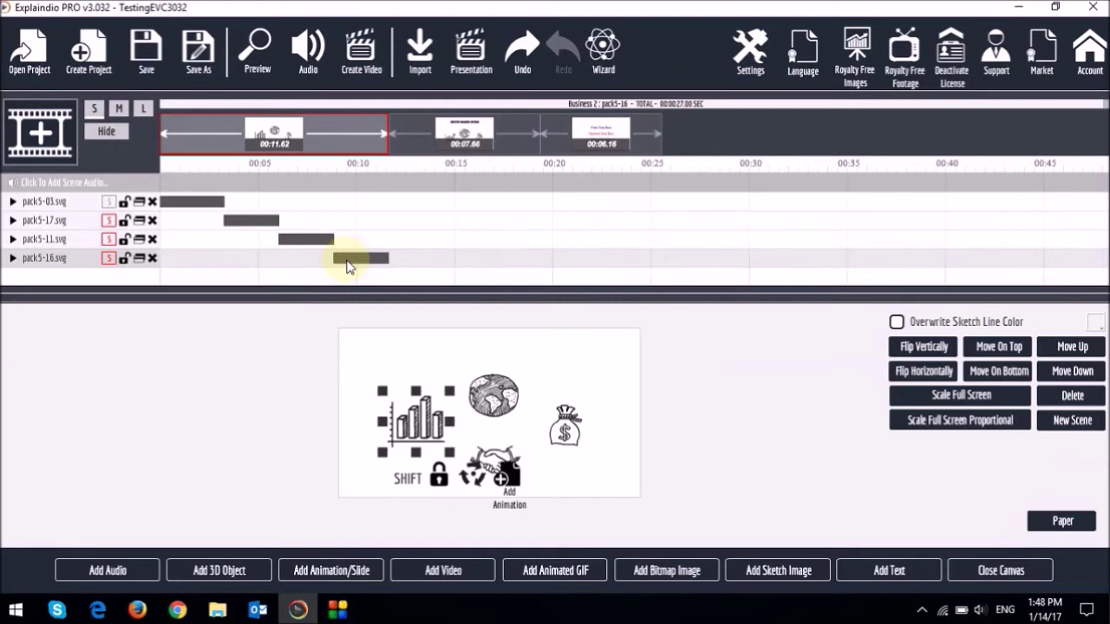
left_click(993, 572)
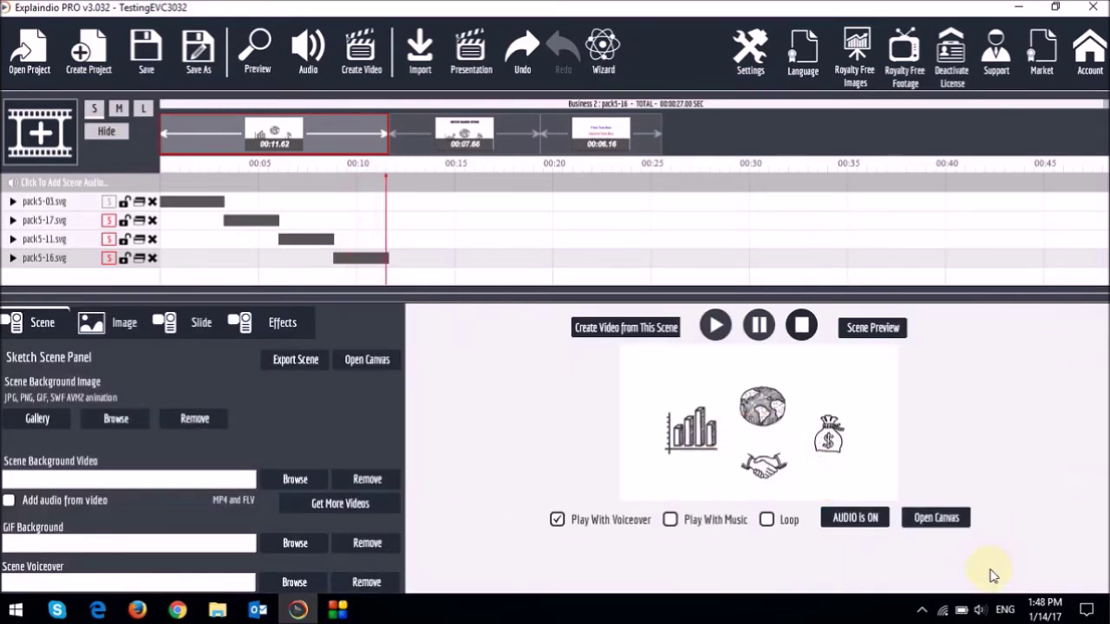
- Watch the scene preview draw all four sketches, then close the preview
left_click(872, 329)
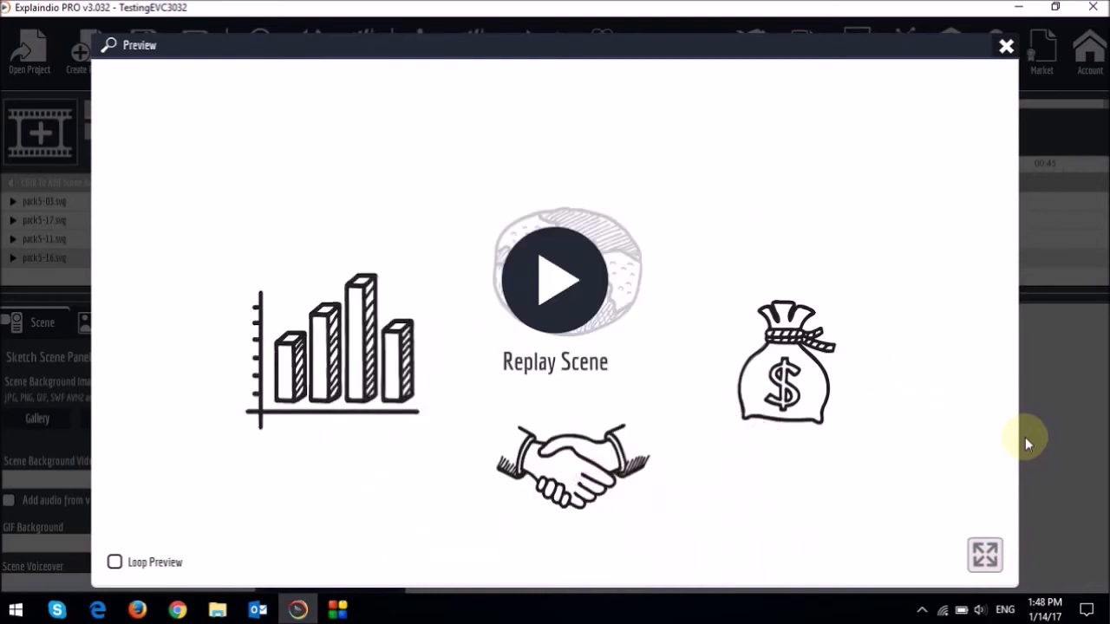
left_click(1005, 48)
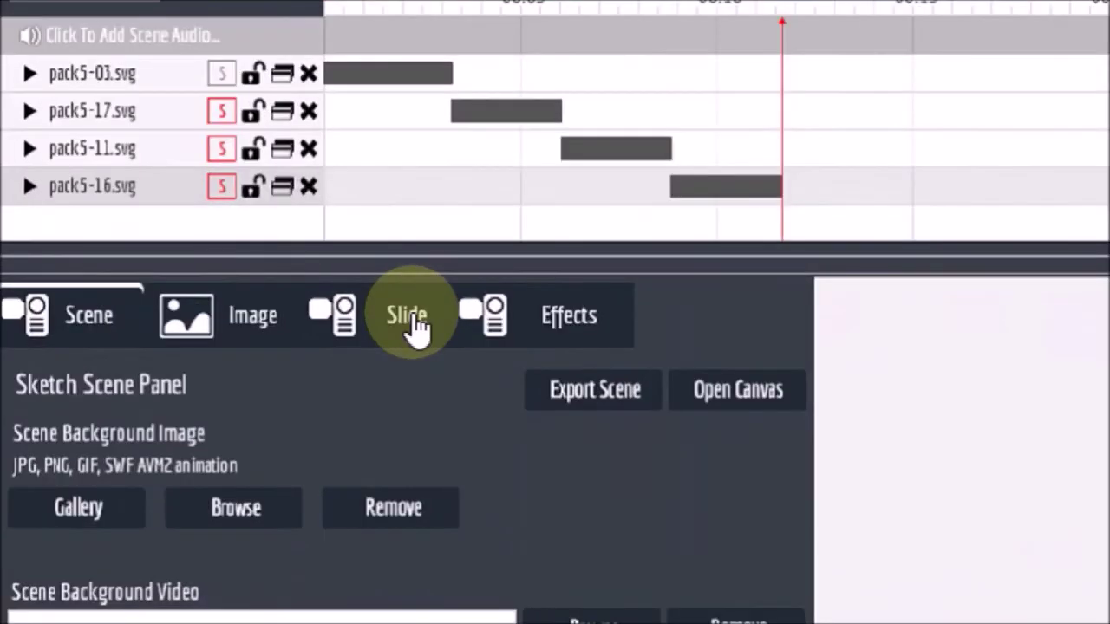
- In Slide settings, toggle the S sync off on pack5-17, pack5-11 and pack5-16, then preview the scene again
left_click(416, 327)
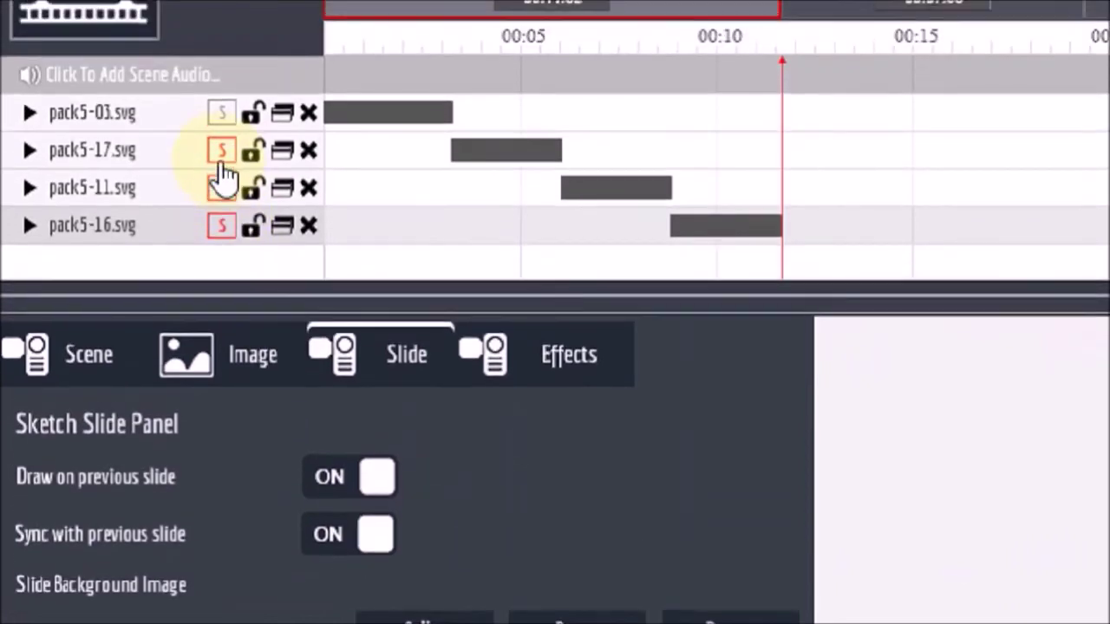
left_click(223, 54)
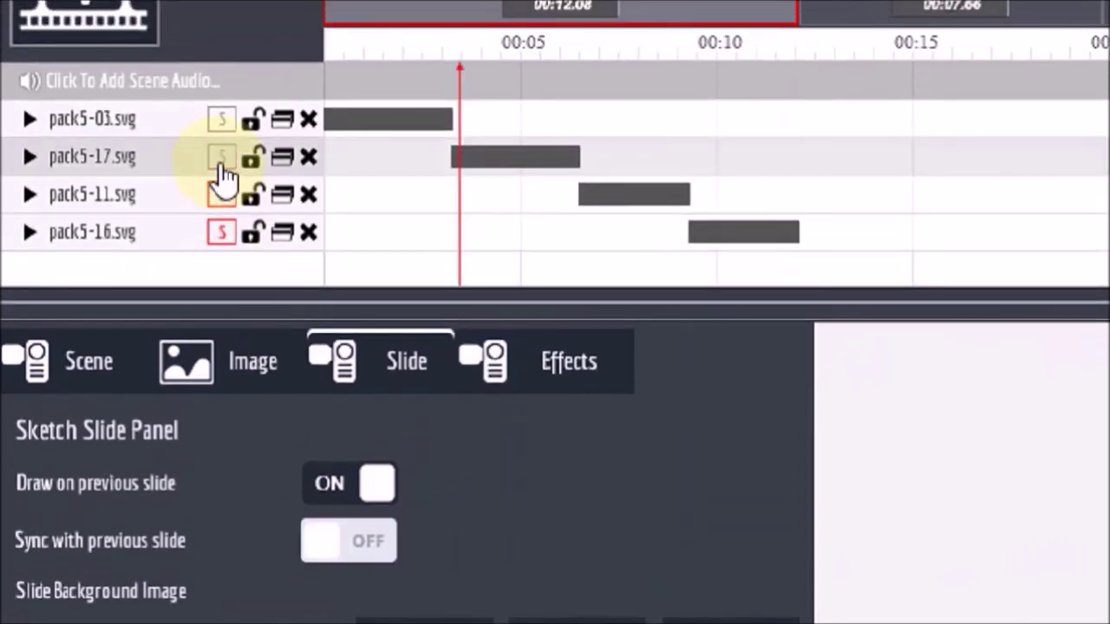
left_click(222, 194)
left_click(223, 232)
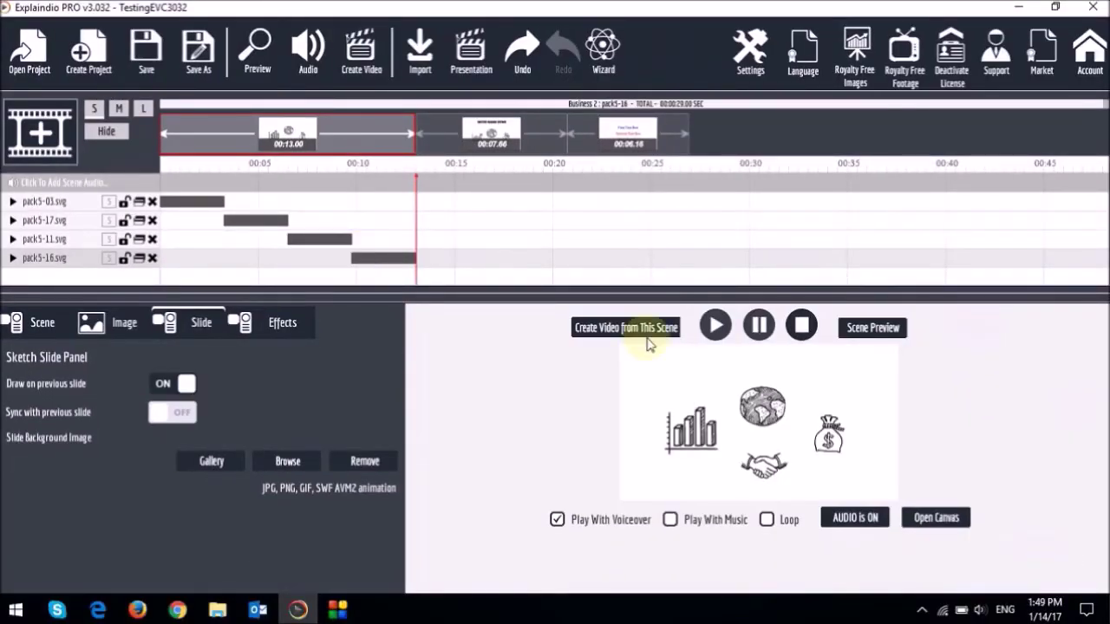
left_click(873, 328)
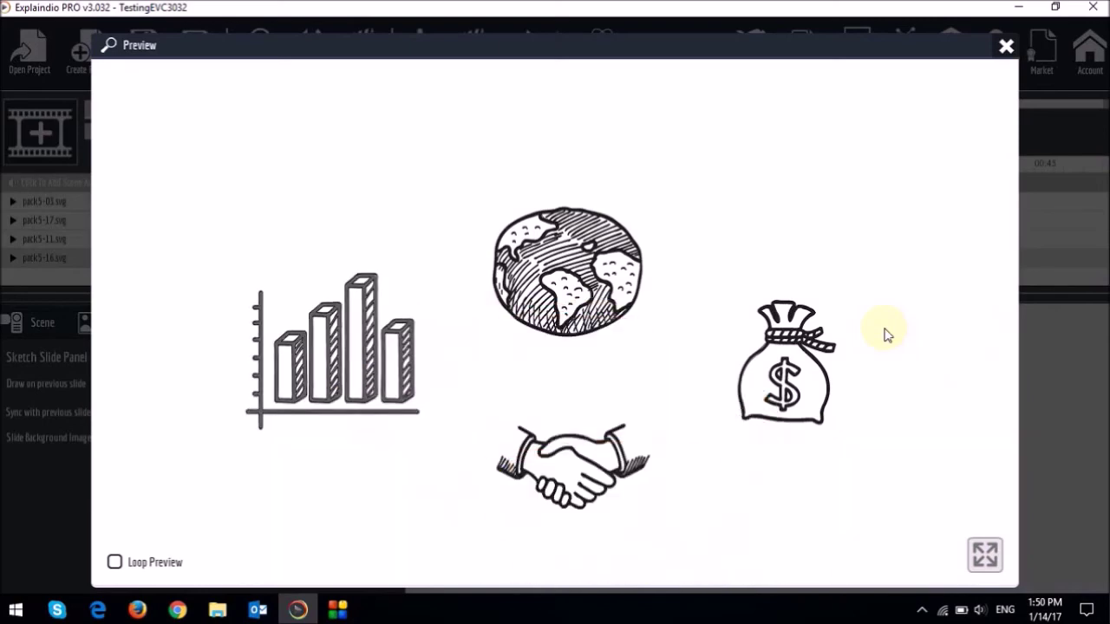
left_click(1005, 49)
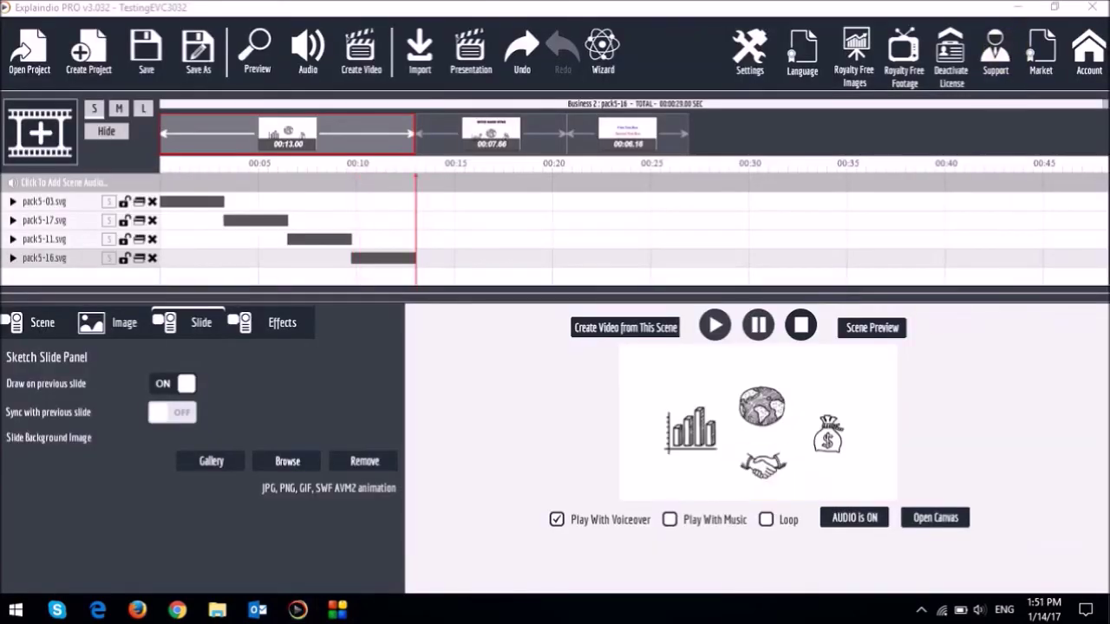